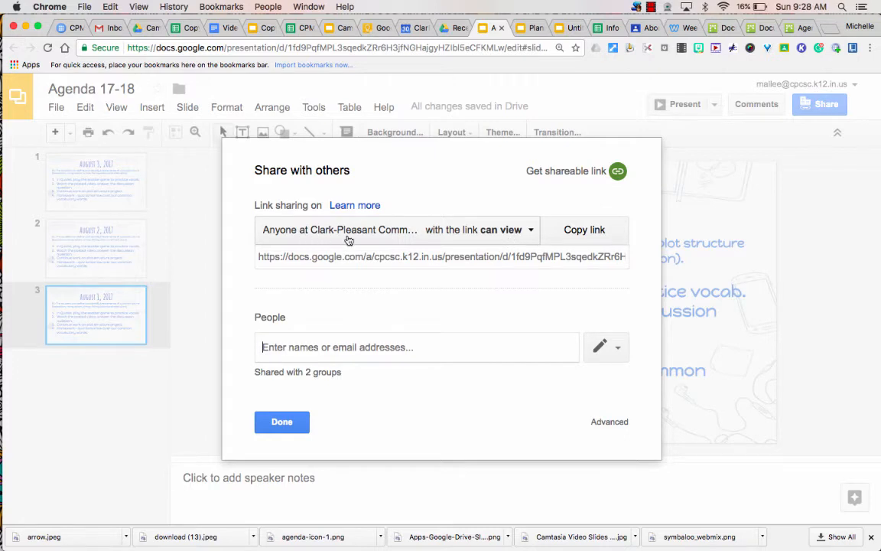
# Set the presentation's link sharing to anyone with the link can view, and copy the sharing link.
pyautogui.click(532, 234)
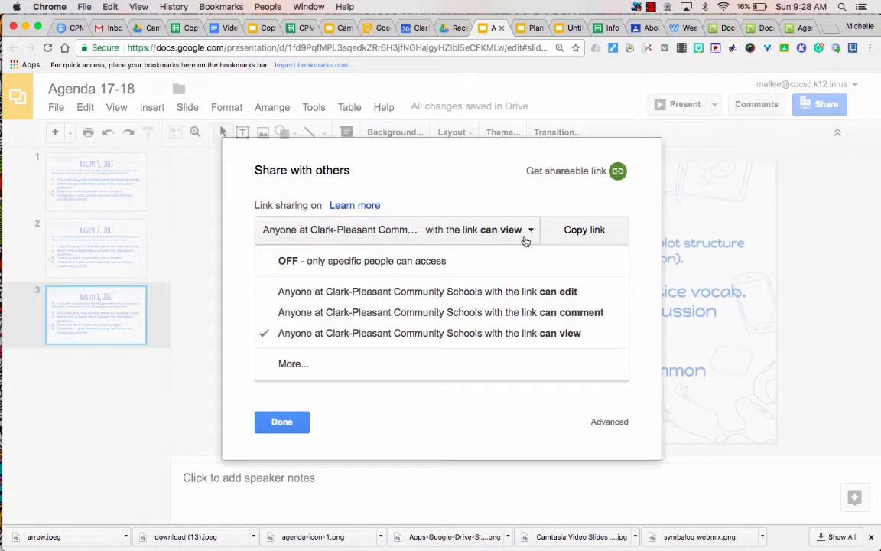
pyautogui.click(292, 366)
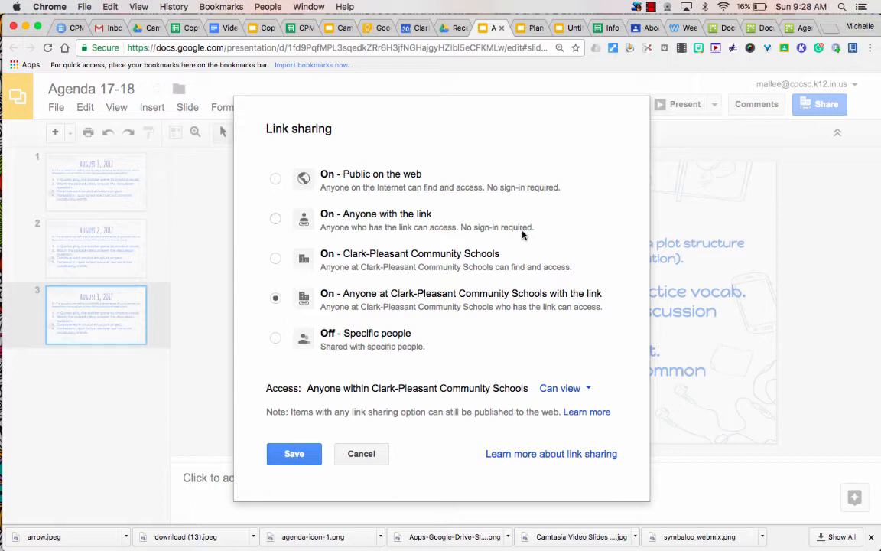
pyautogui.click(275, 220)
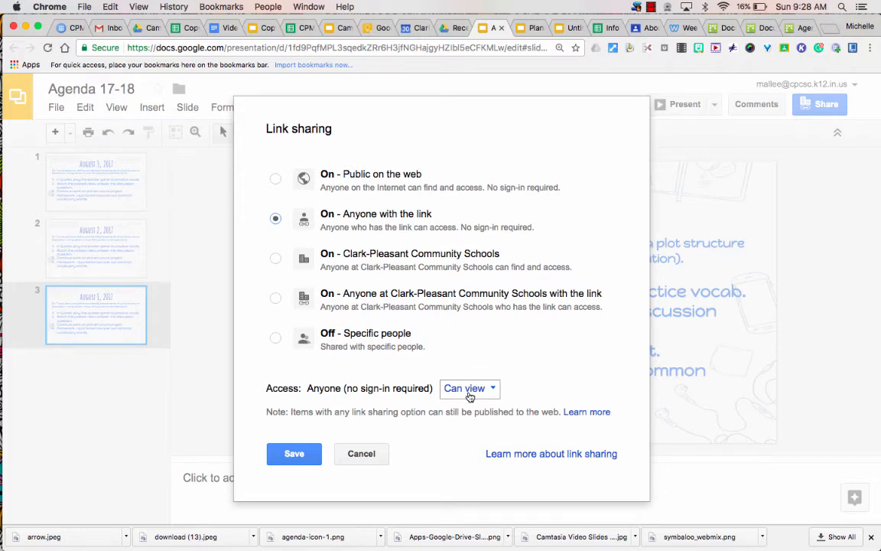
pyautogui.click(295, 454)
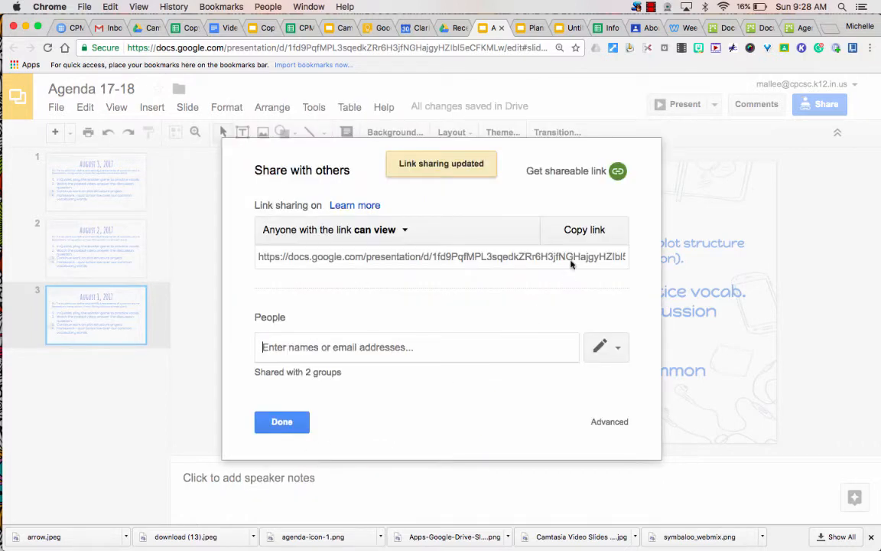
pyautogui.click(585, 230)
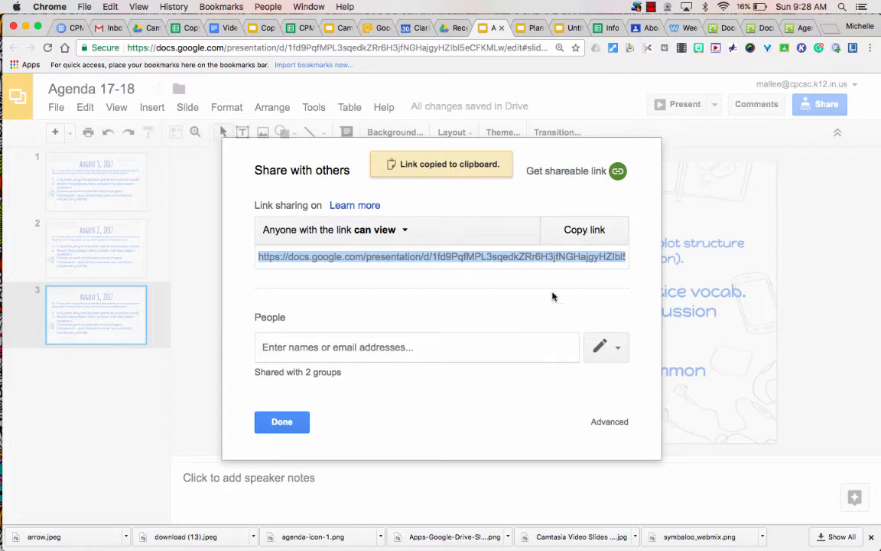
pyautogui.click(281, 421)
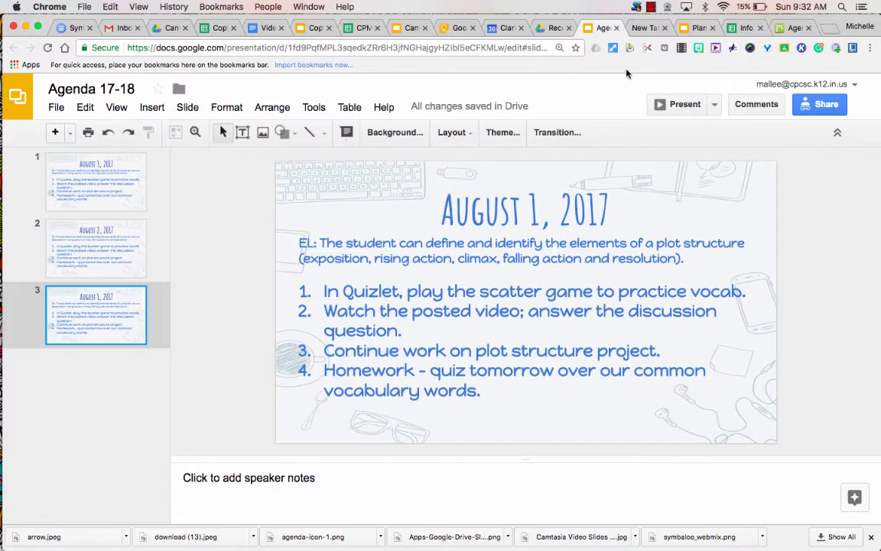
# Switch to Google Classroom from the Symbaloo page and open the About page of the Geek Speak class.
pyautogui.click(637, 29)
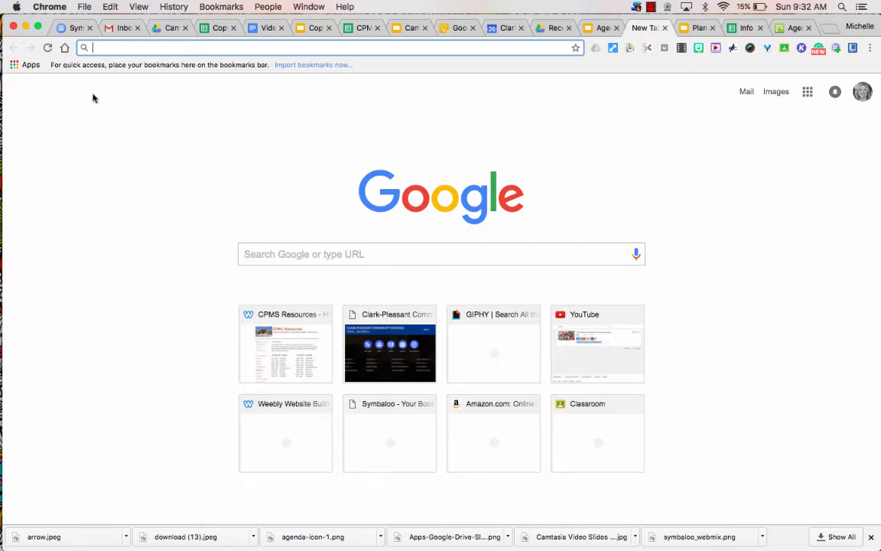
pyautogui.click(71, 28)
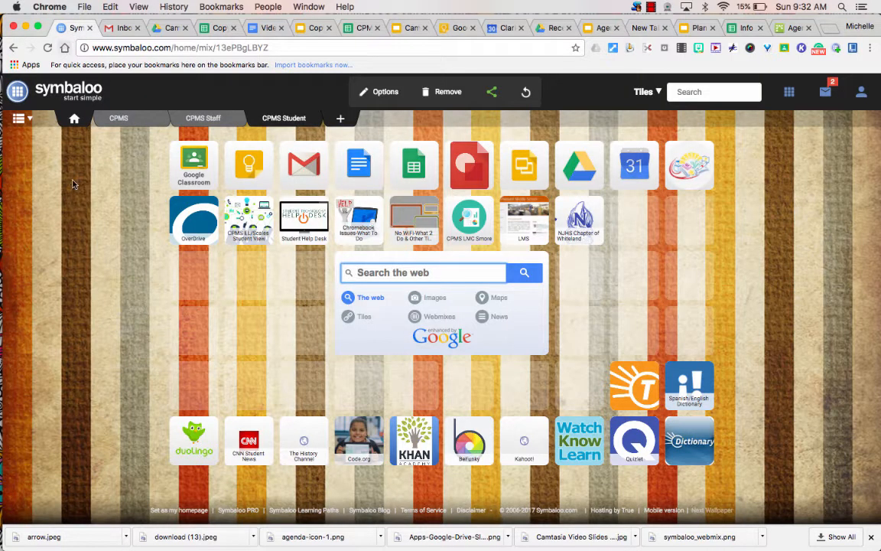
pyautogui.click(196, 170)
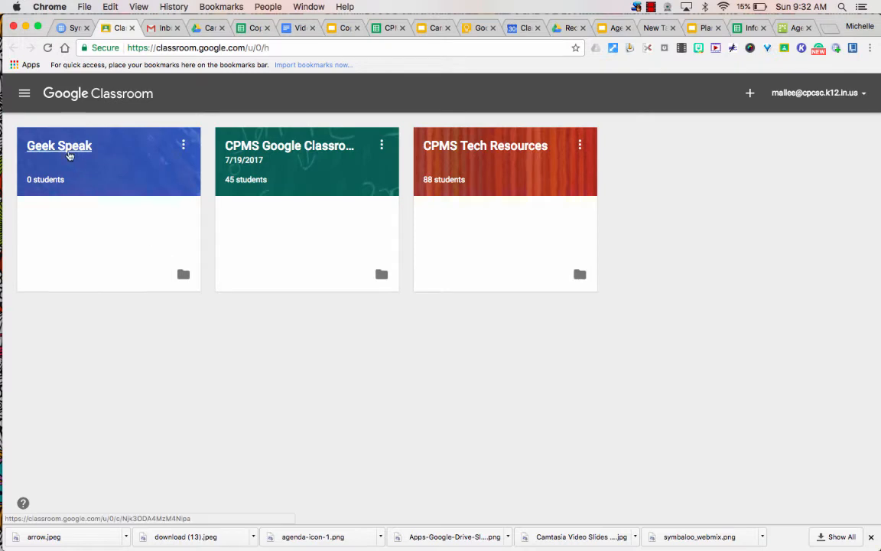
pyautogui.click(51, 148)
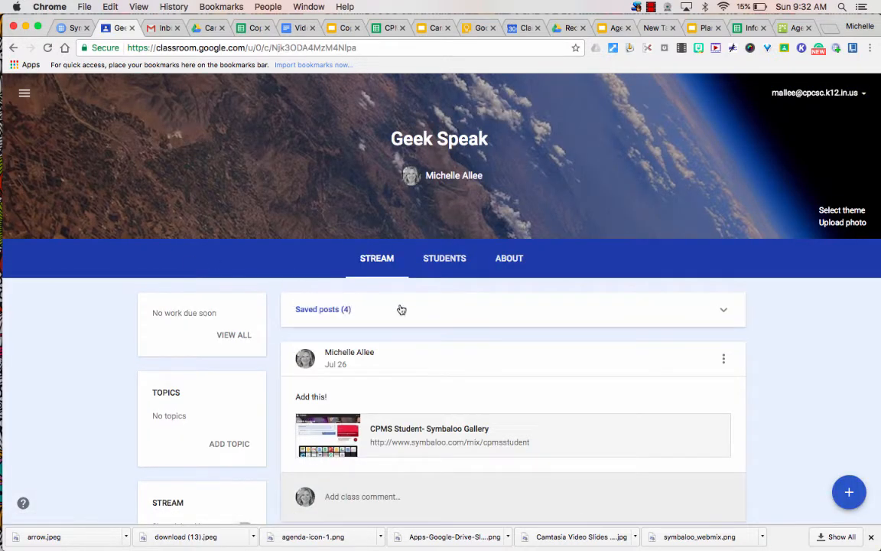
pyautogui.click(507, 260)
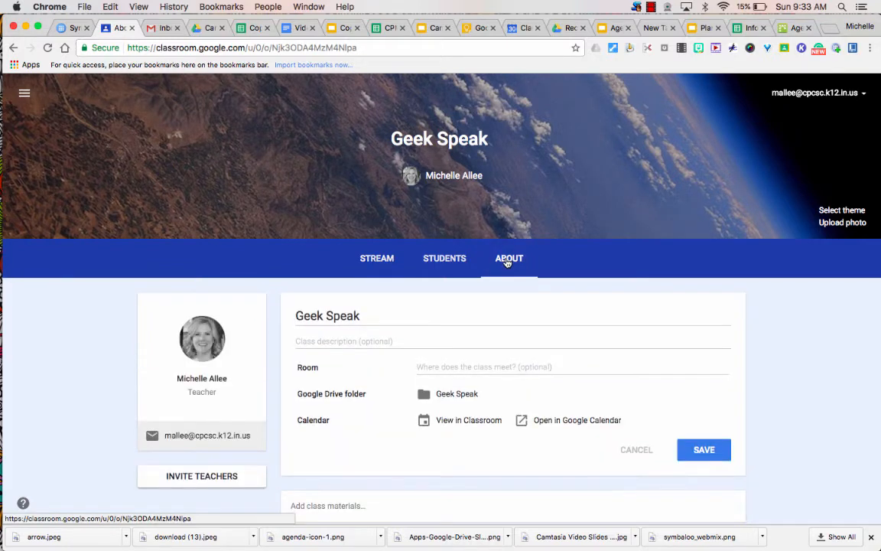
# Start a new class materials entry for Geek Speak titled "Agenda 17-18".
pyautogui.scroll(-2, 402, 429)
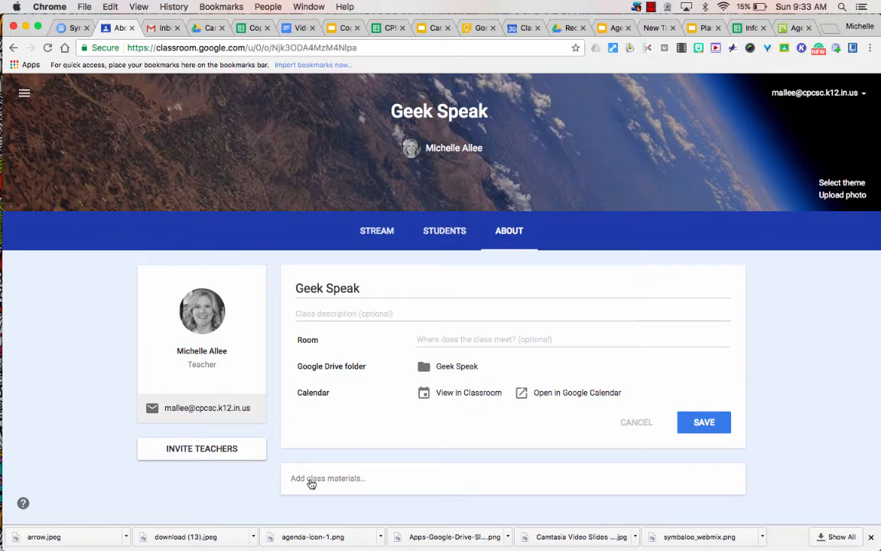
pyautogui.click(311, 482)
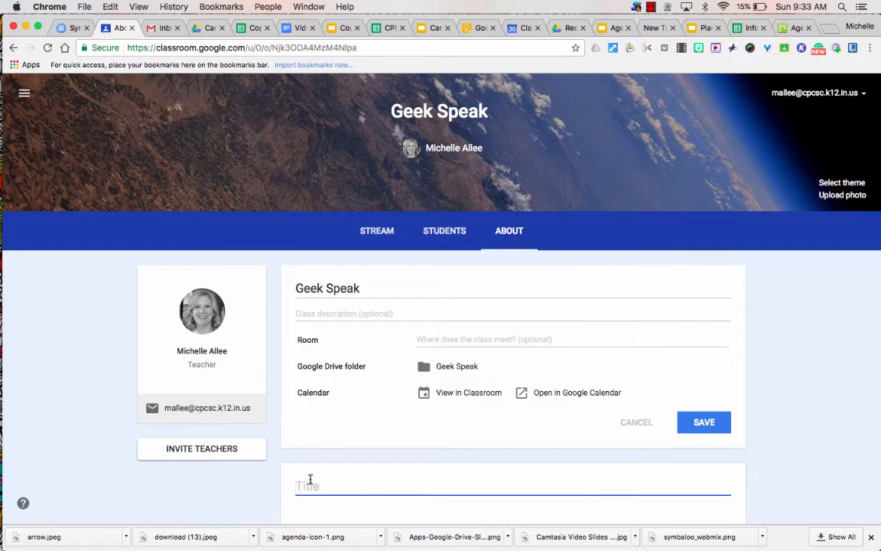
pyautogui.write('Agenda 17-18')
# Attach the copied presentation link to the Agenda 17-18 class material and post it.
pyautogui.scroll(-2, 457, 478)
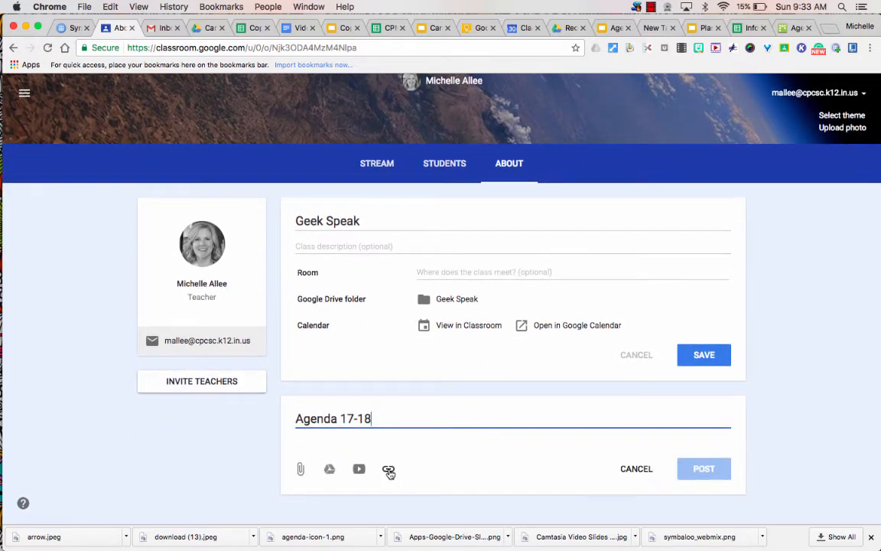
pyautogui.click(388, 469)
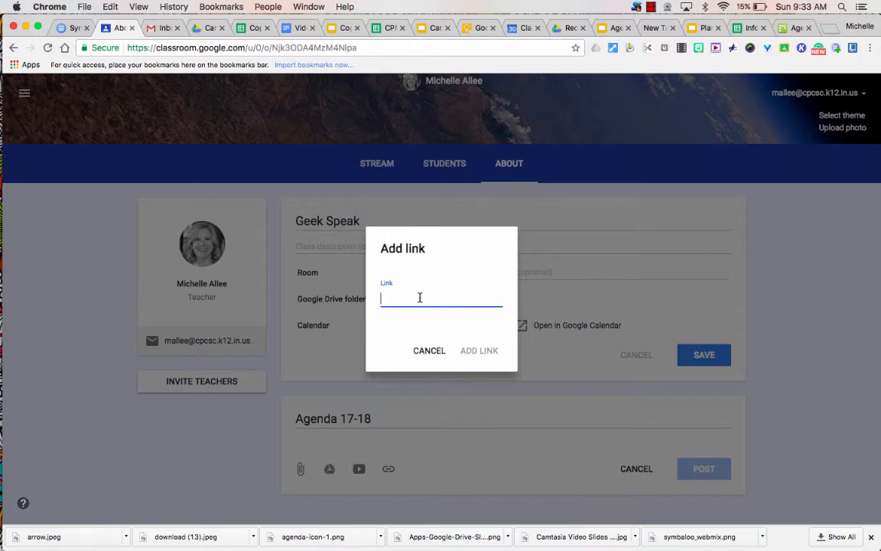
pyautogui.rightClick(400, 294)
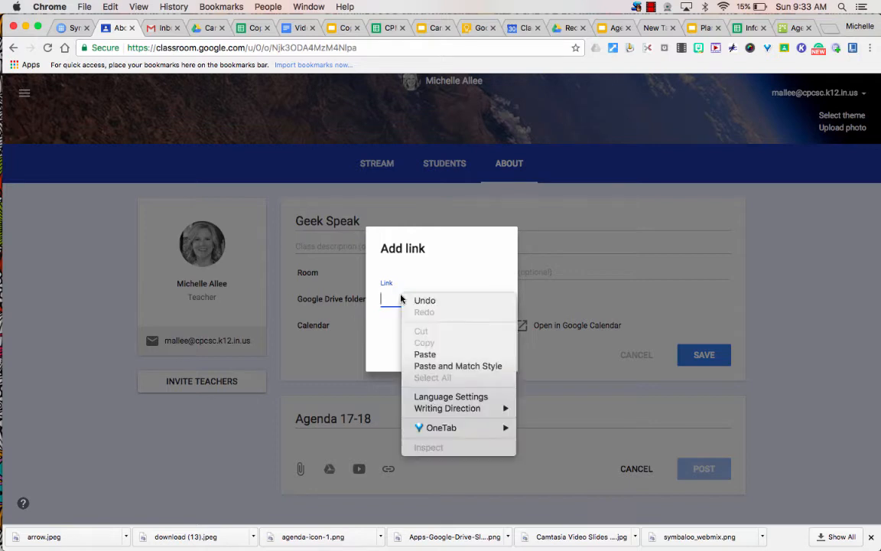
pyautogui.click(420, 355)
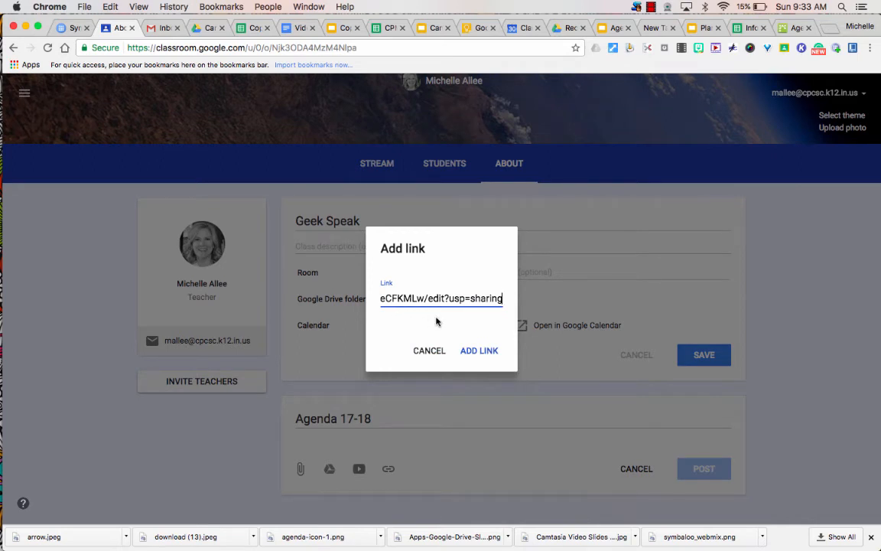
pyautogui.click(476, 352)
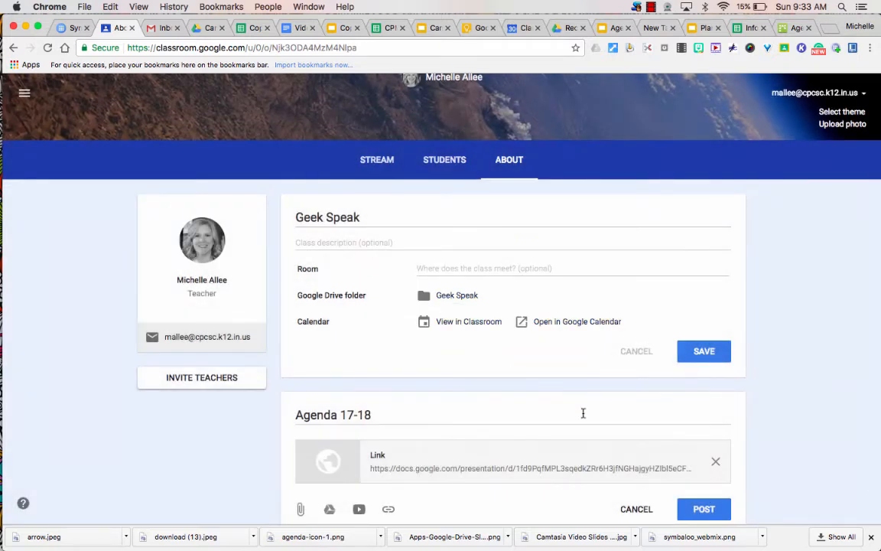
pyautogui.scroll(-2, 582, 412)
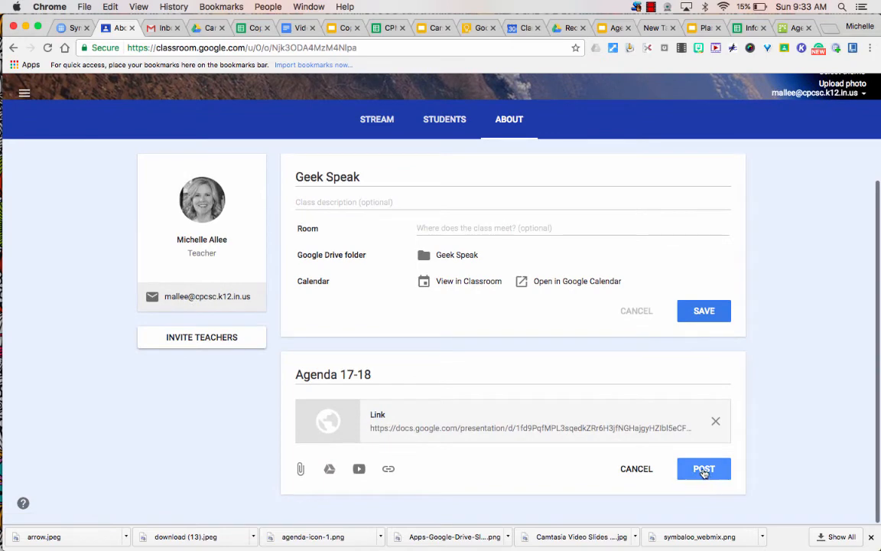
pyautogui.click(703, 470)
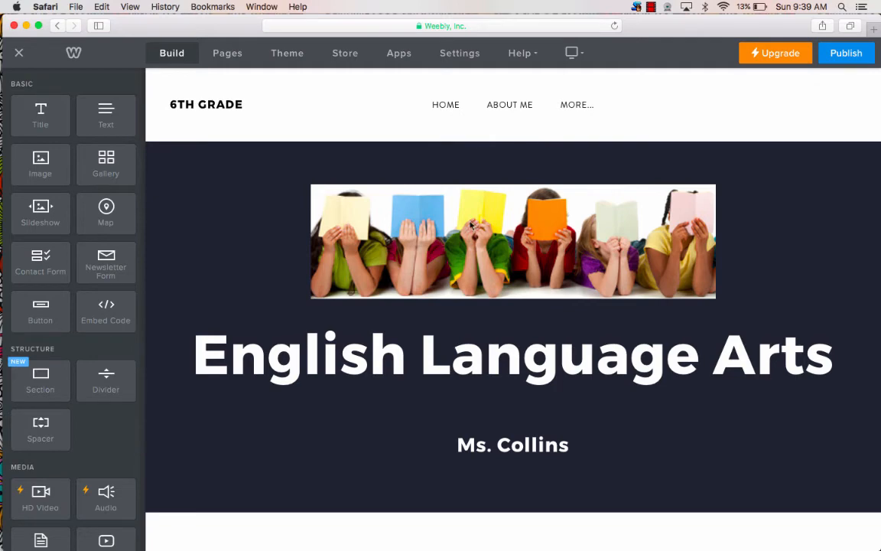
# In the Weebly site editor, add "Click here to access our assignments. Click here to access our class agenda." below the last paragraph of the home page text.
pyautogui.scroll(-2, 470, 248)
pyautogui.scroll(-10, 470, 248)
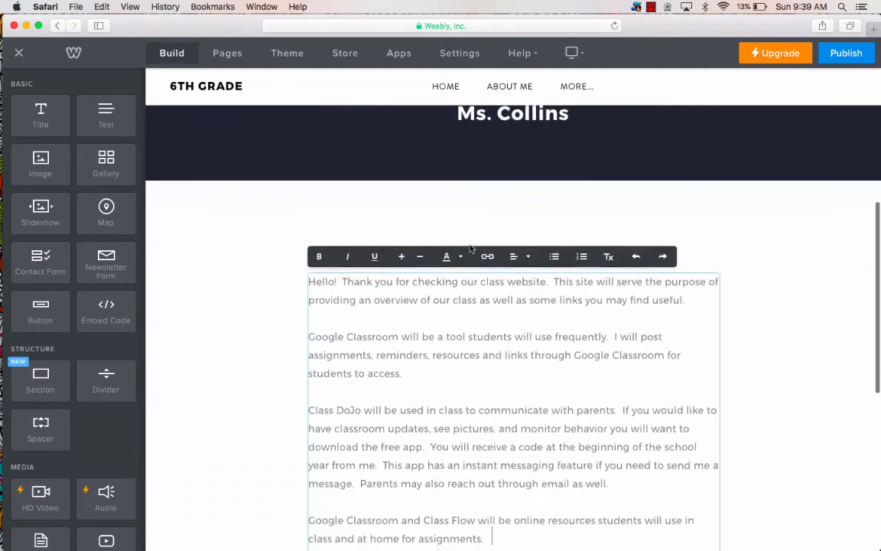
pyautogui.scroll(-6, 471, 245)
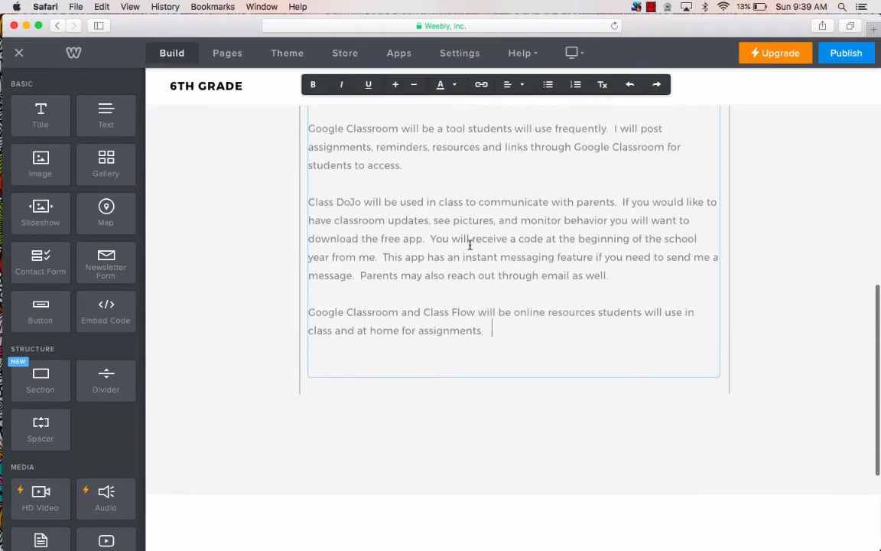
pyautogui.scroll(-1, 470, 243)
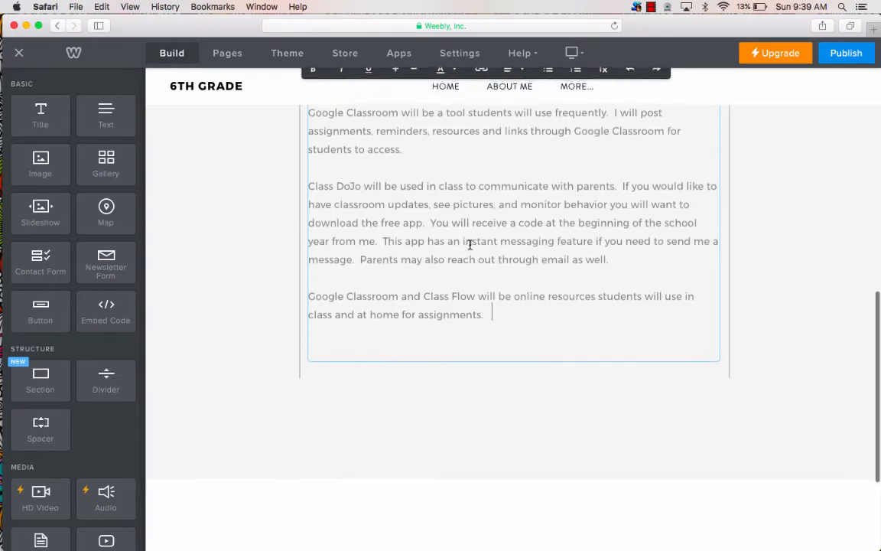
pyautogui.press('Return')
pyautogui.press('Return')
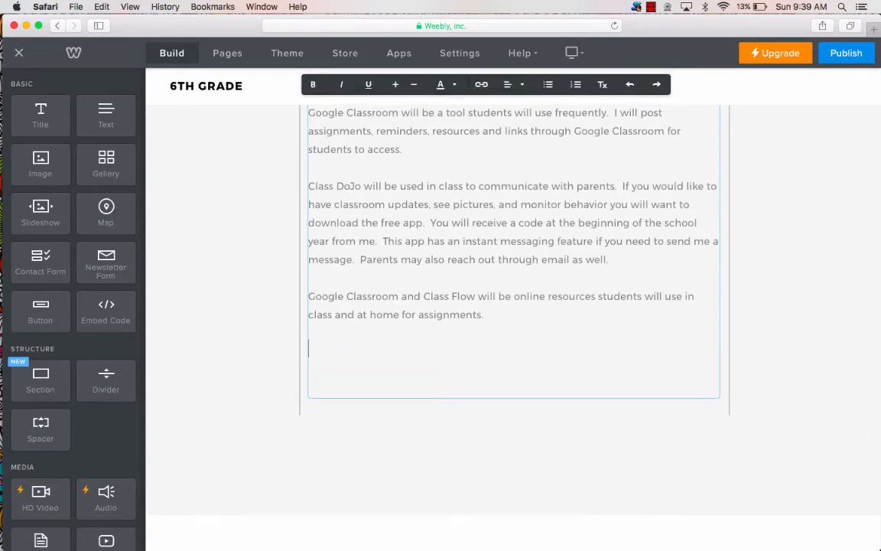
pyautogui.write('Click here to access')
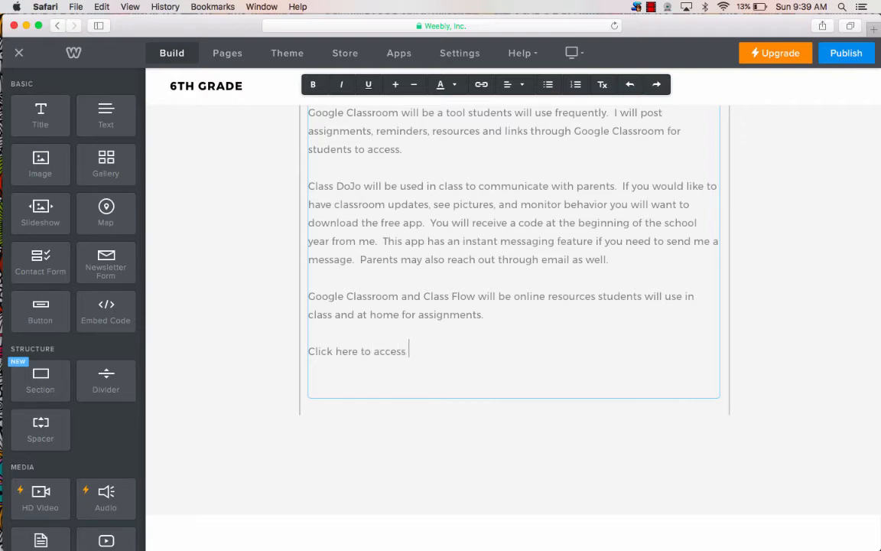
pyautogui.write(' our assignments')
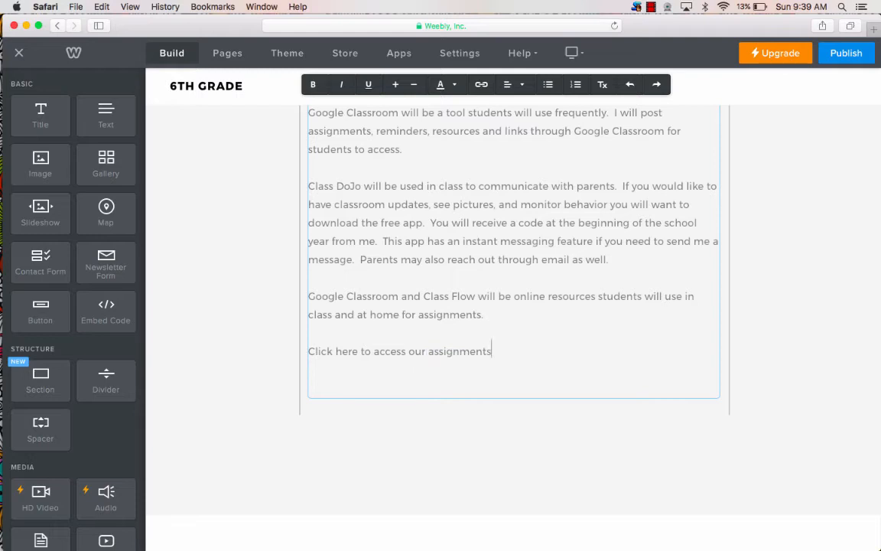
pyautogui.write('.  Click here to access o')
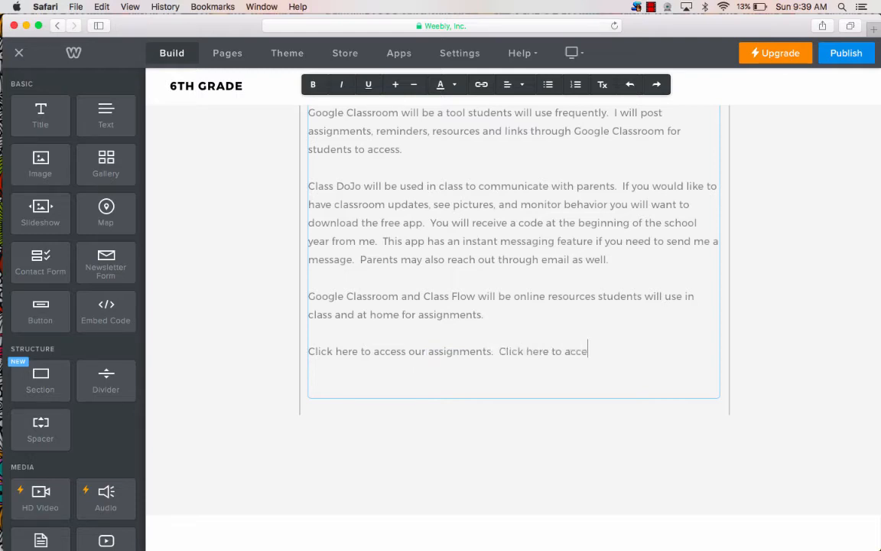
pyautogui.write('ur class agenda.')
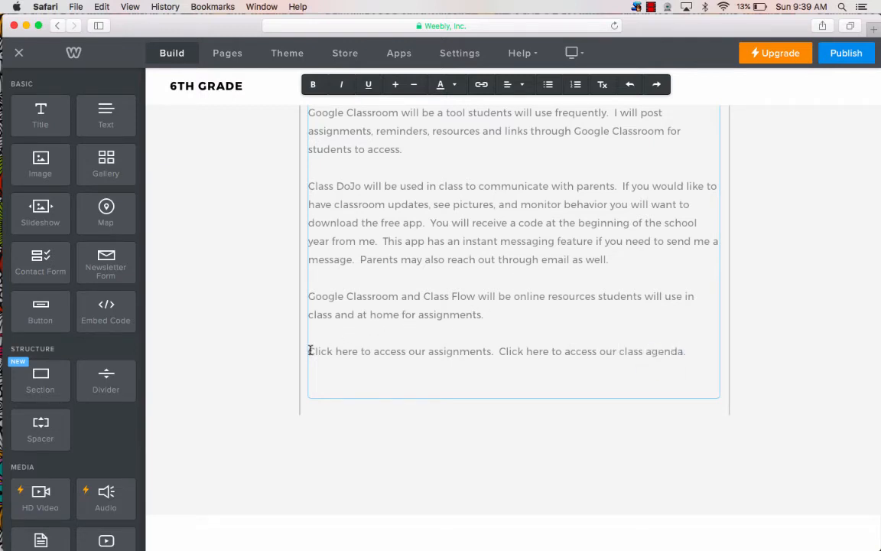
# Link the first "Click here" in the new line to the copied agenda presentation address as a website URL.
pyautogui.moveTo(308, 350); pyautogui.dragTo(357, 349)
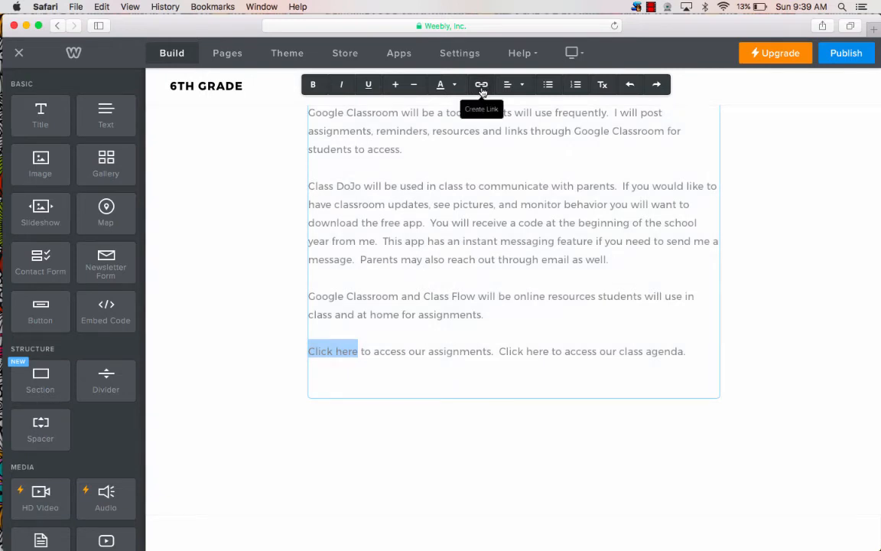
pyautogui.click(482, 89)
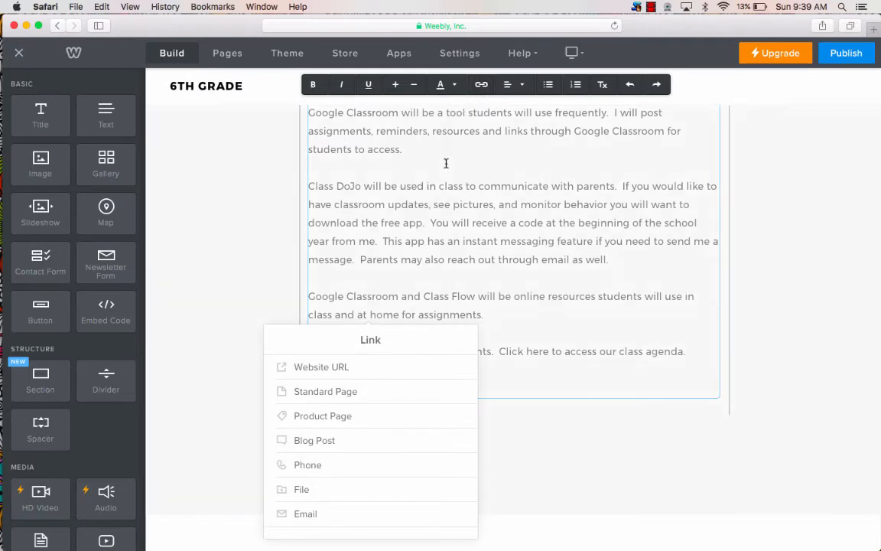
pyautogui.click(306, 369)
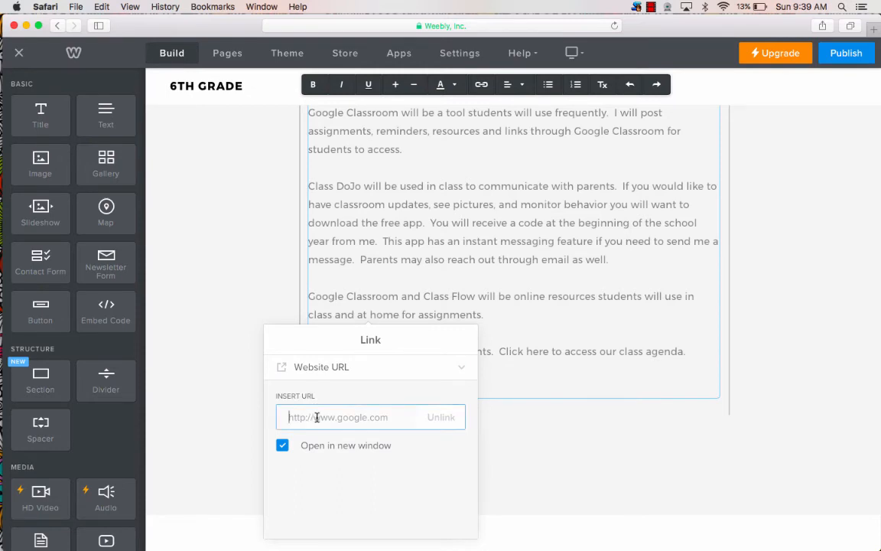
pyautogui.press('super+v')
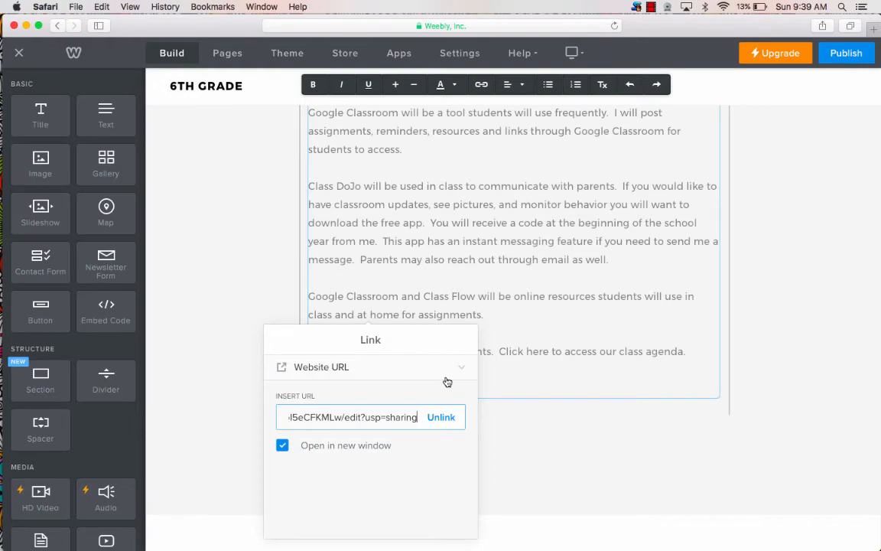
pyautogui.press('Return')
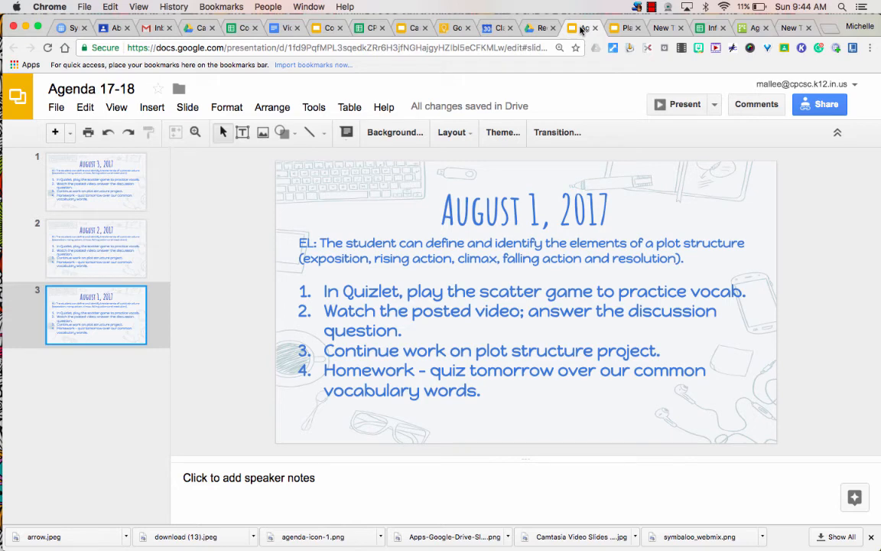
# Switch to the Planning Agenda 17-18 presentation in Google Slides.
pyautogui.click(626, 28)
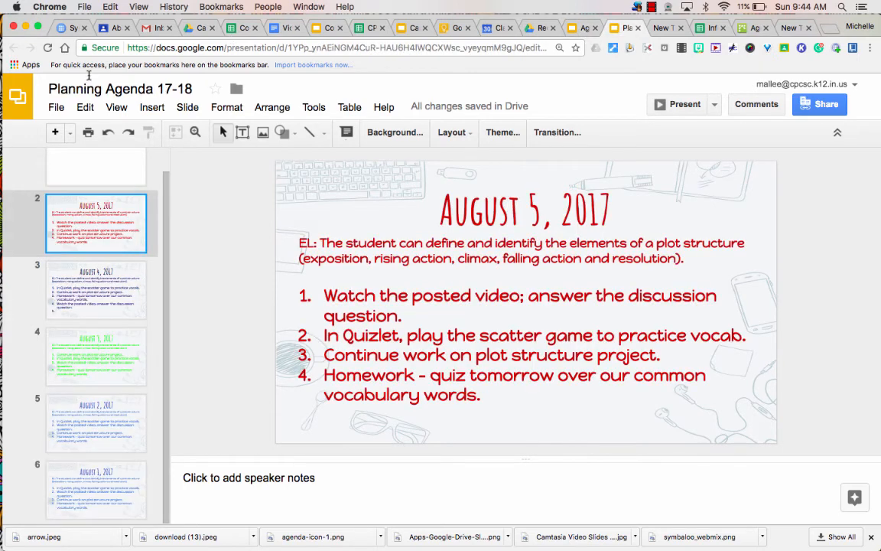